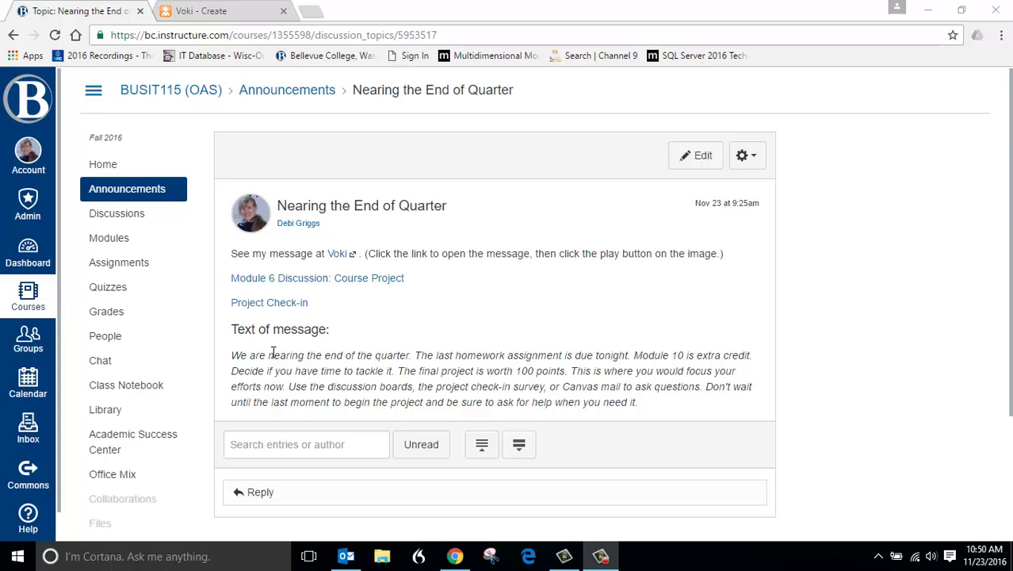
# Step: Open the Voki message linked in the announcement, play it once, then pause it
pyautogui.click(341, 255)
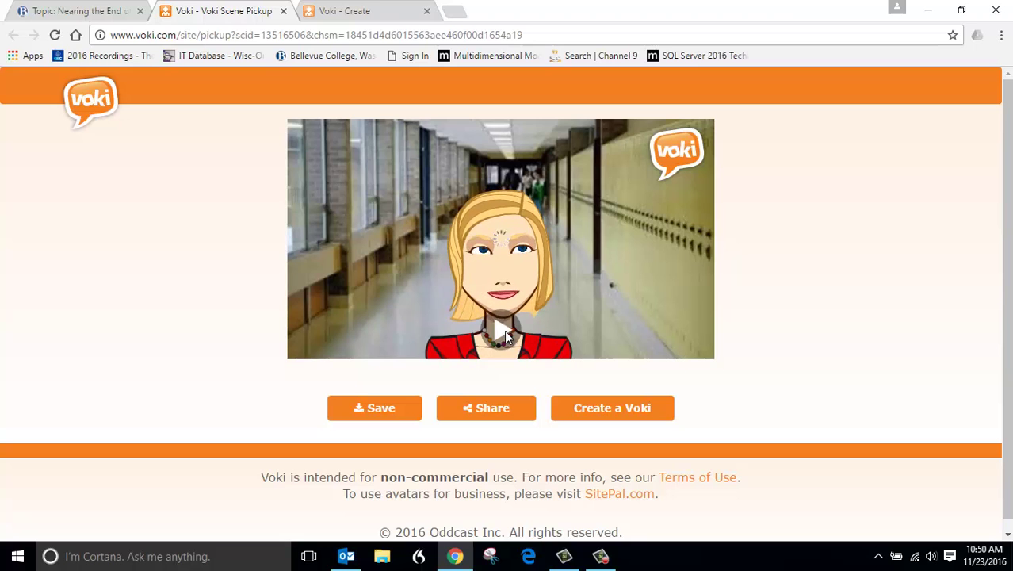
pyautogui.click(506, 334)
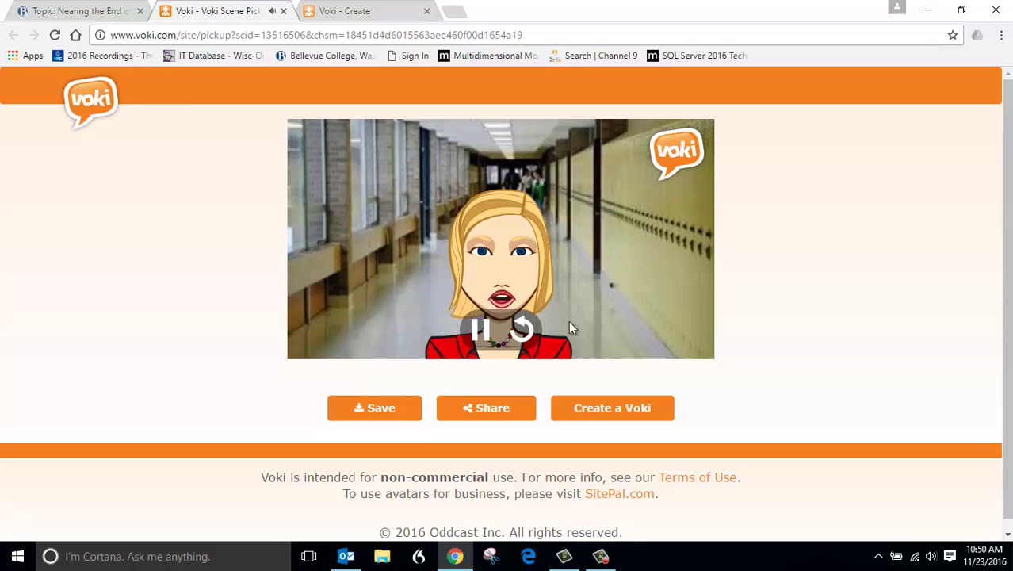
pyautogui.click(484, 331)
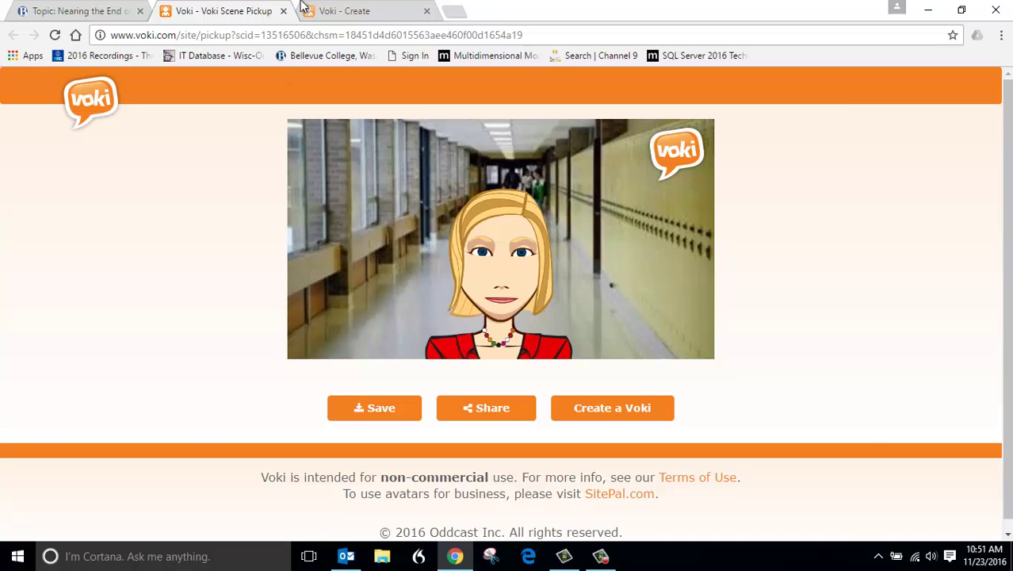
# Step: On the Voki Create page, swap the dog for the blonde woman from the TOONS characters
pyautogui.click(345, 12)
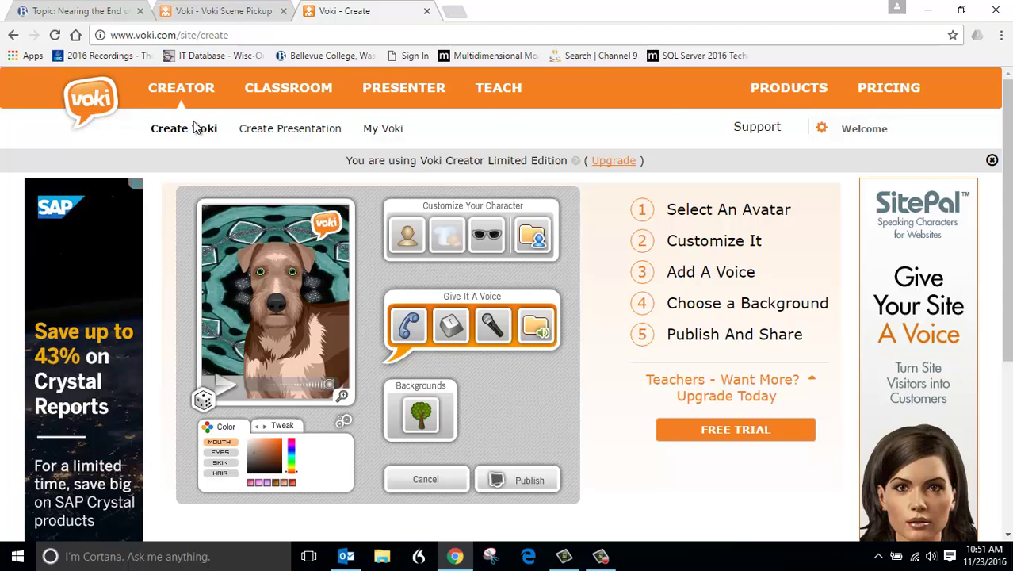
pyautogui.click(407, 235)
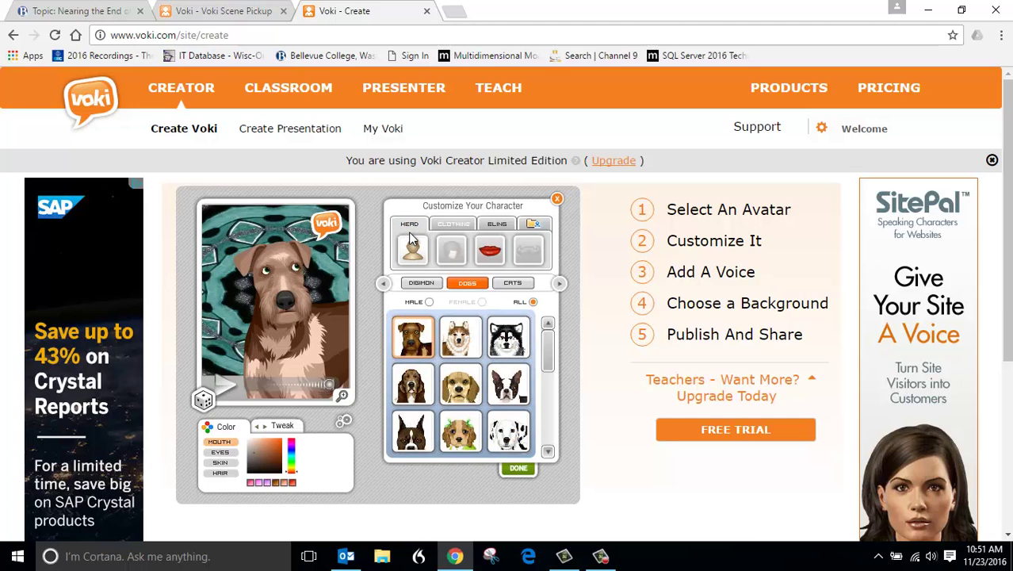
pyautogui.click(416, 285)
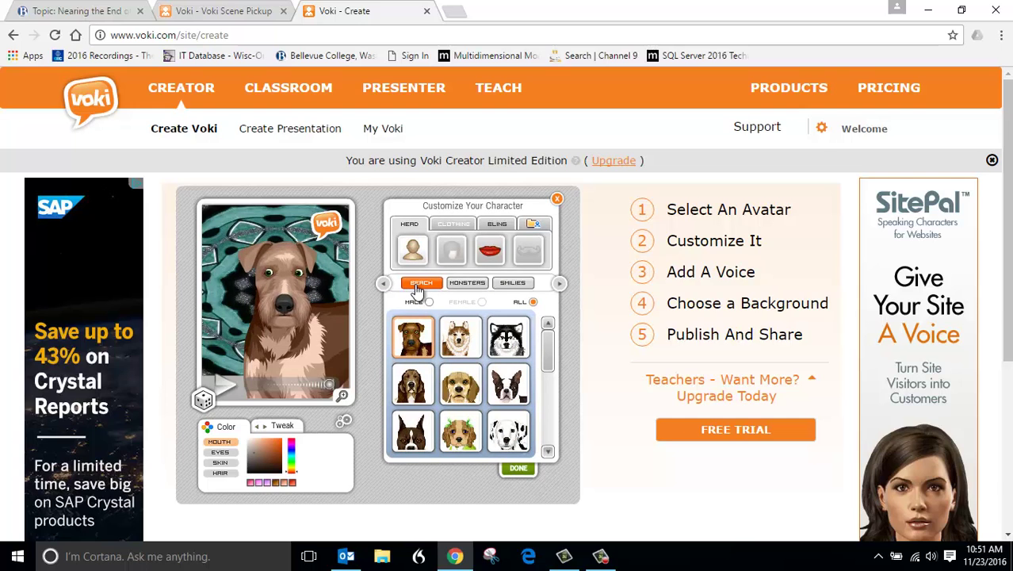
pyautogui.click(417, 287)
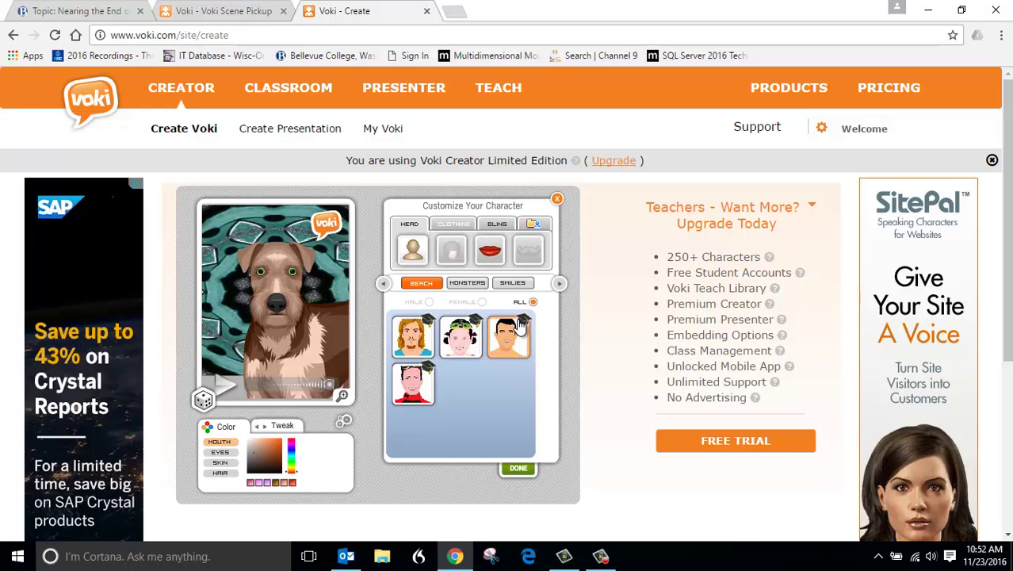
pyautogui.click(559, 284)
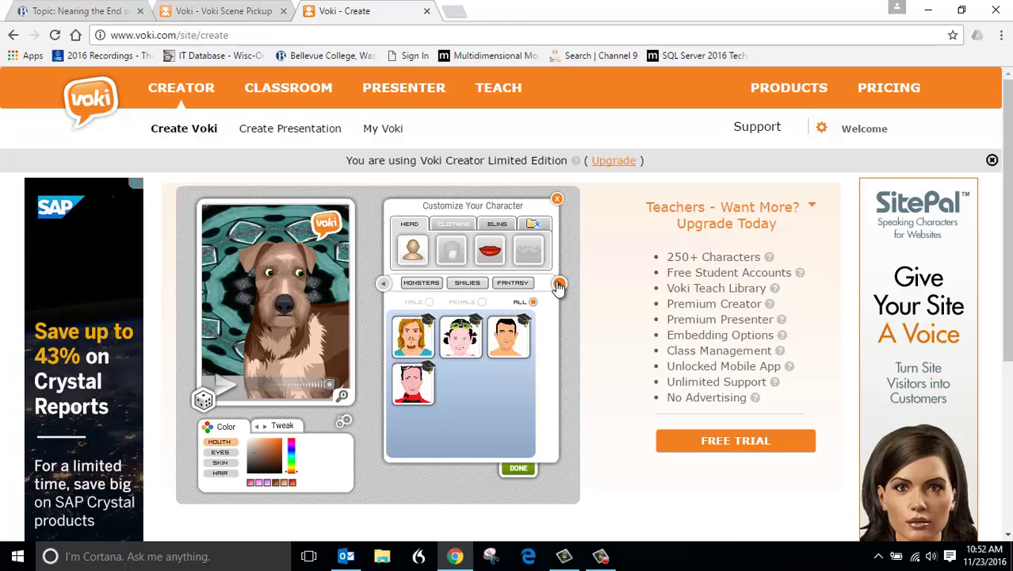
pyautogui.click(558, 284)
pyautogui.click(559, 283)
pyautogui.click(559, 283)
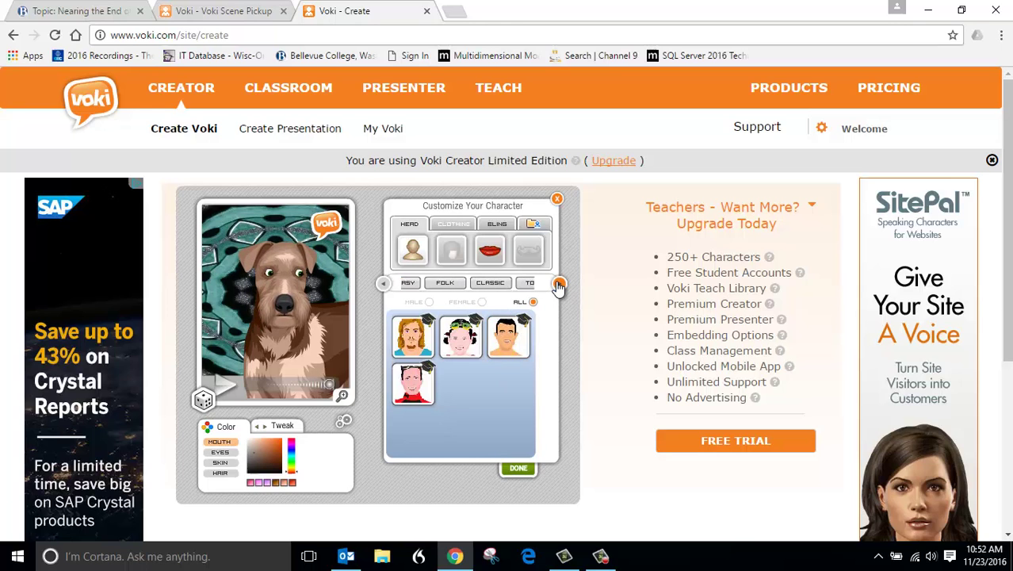
pyautogui.click(512, 283)
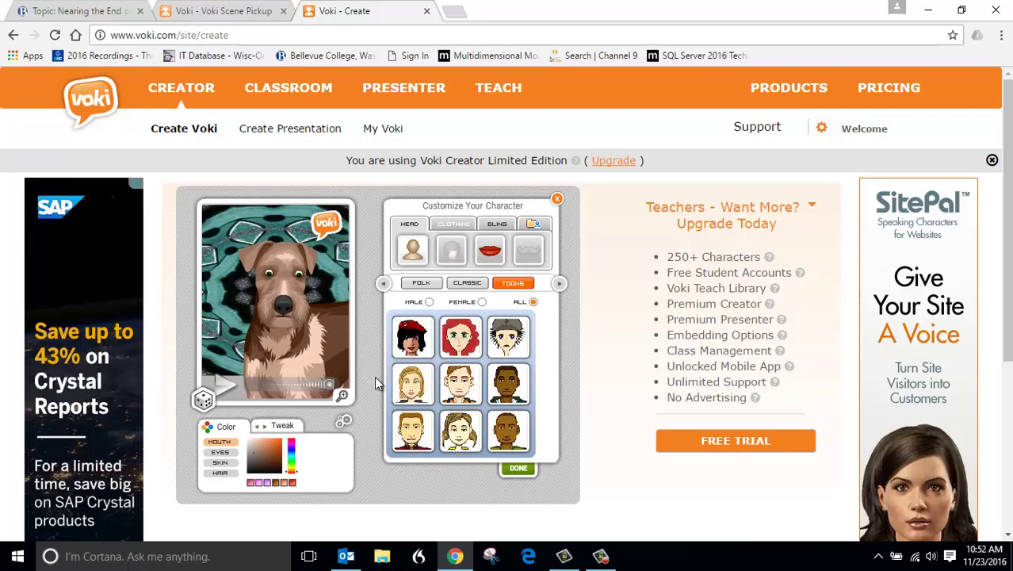
pyautogui.click(412, 385)
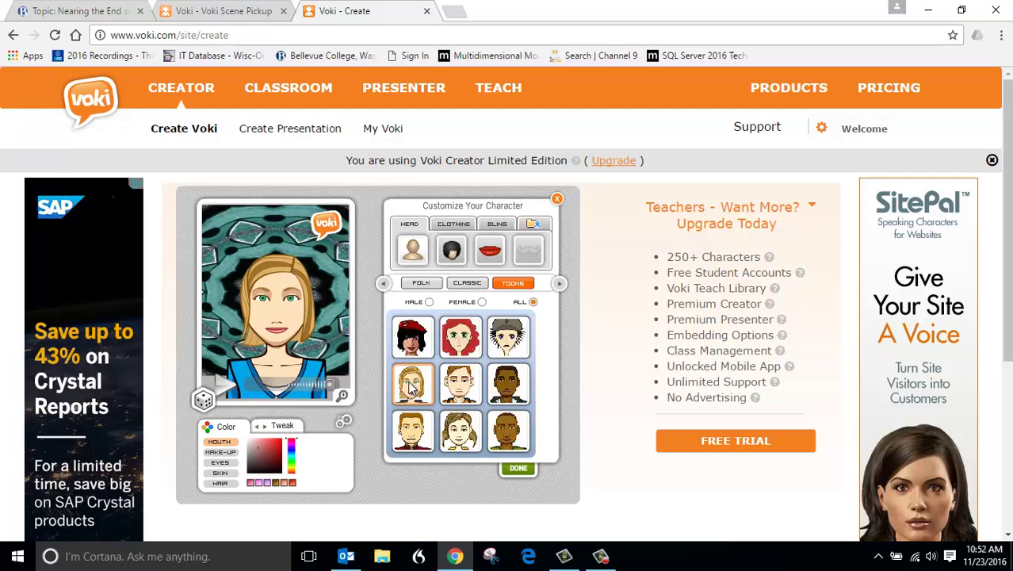
# Step: Pick the grey hoodie from Clothing and thin glasses from Bling > Glasses, then close the panel
pyautogui.click(456, 224)
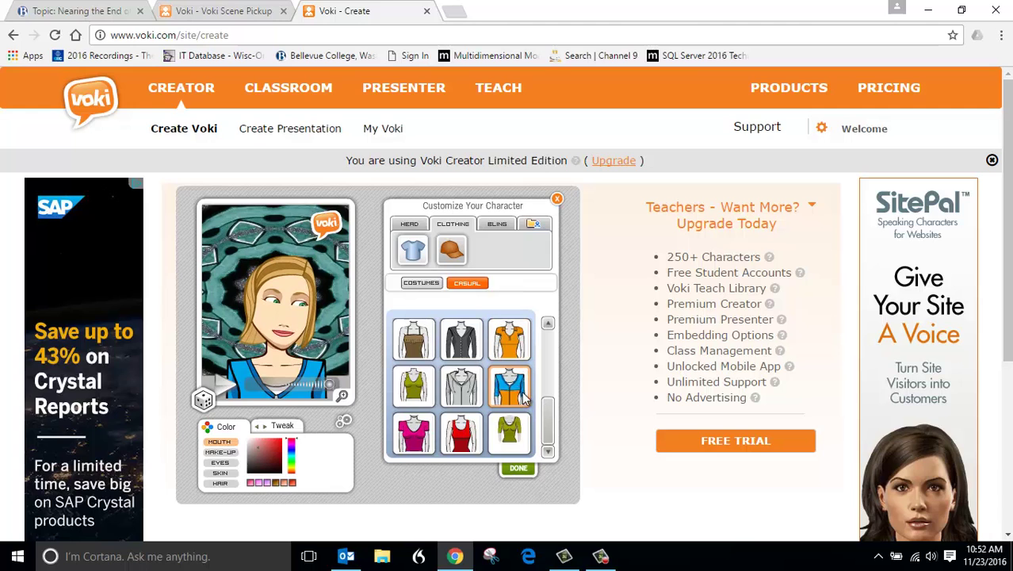
pyautogui.click(466, 386)
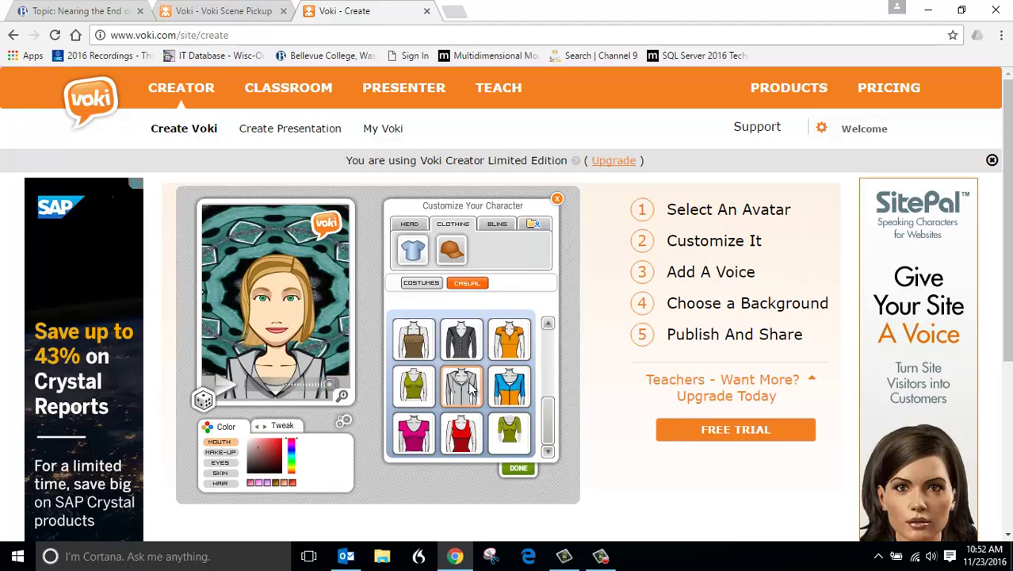
pyautogui.click(499, 225)
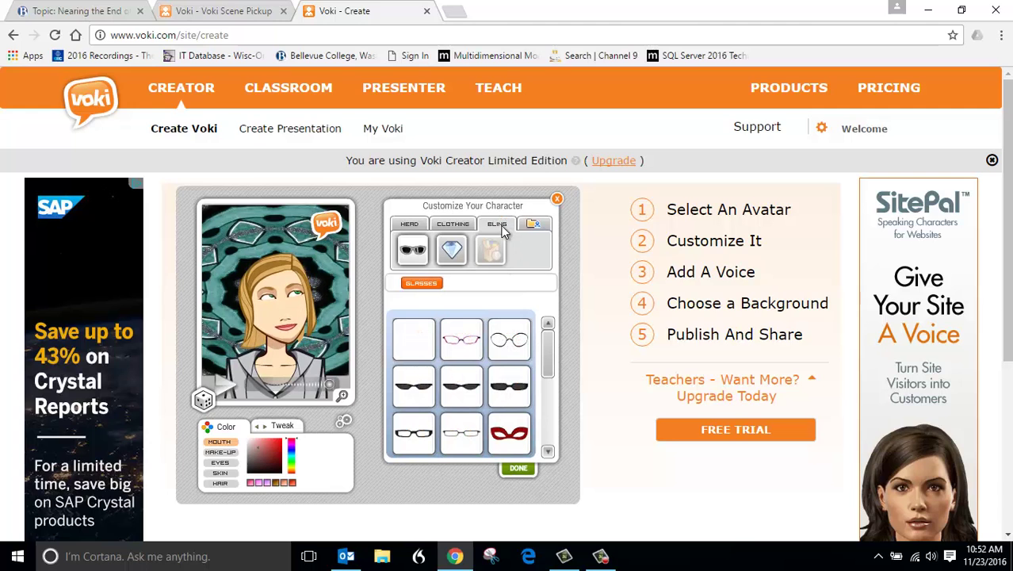
pyautogui.moveTo(553, 345); pyautogui.dragTo(555, 367)
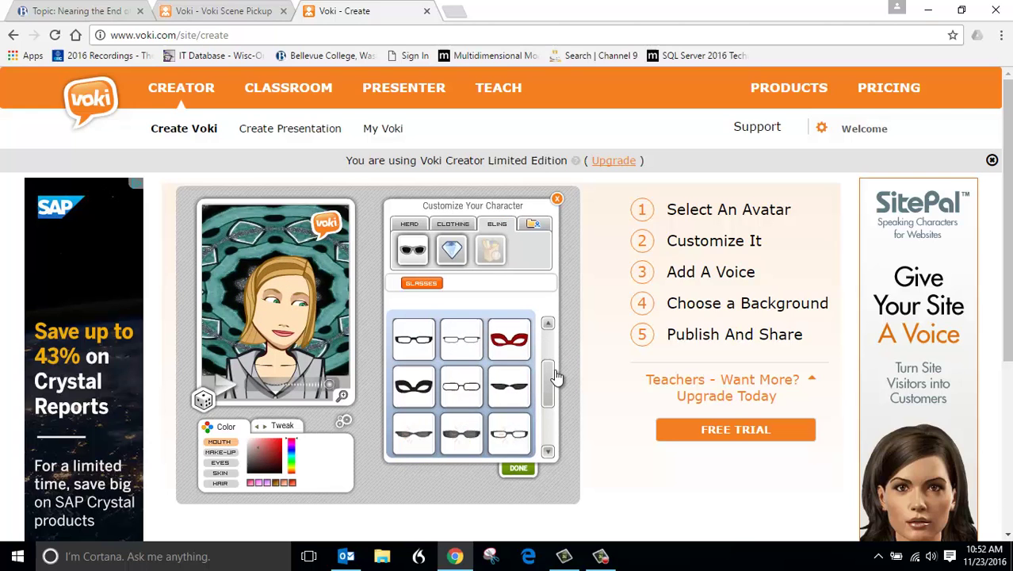
pyautogui.scroll(-1, 556, 376)
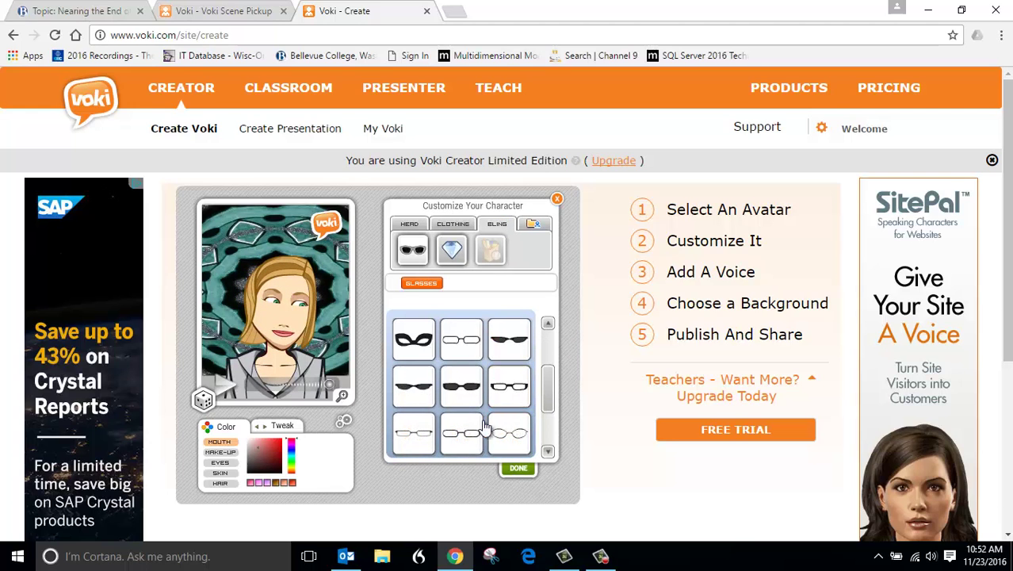
pyautogui.click(481, 428)
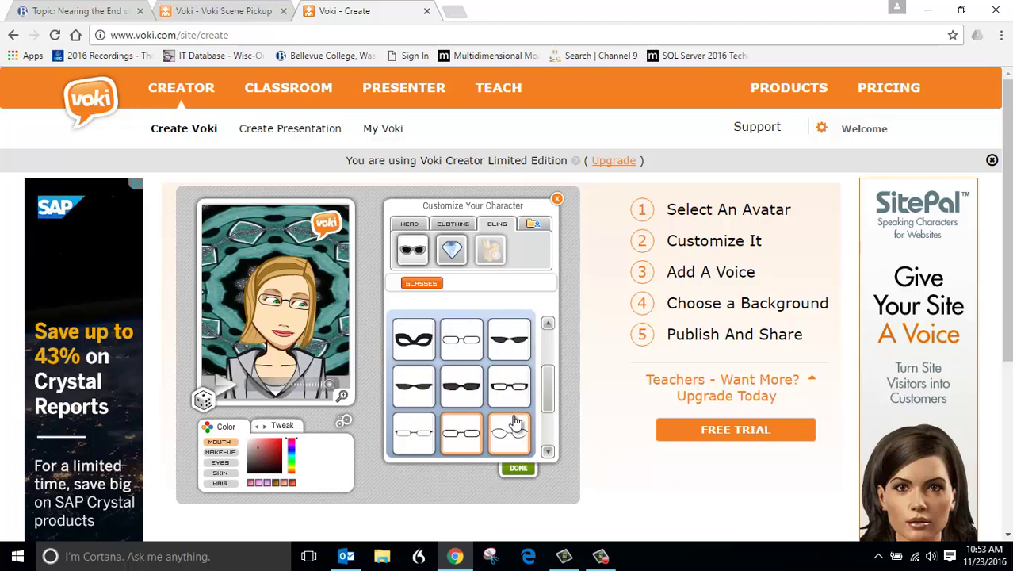
pyautogui.click(556, 198)
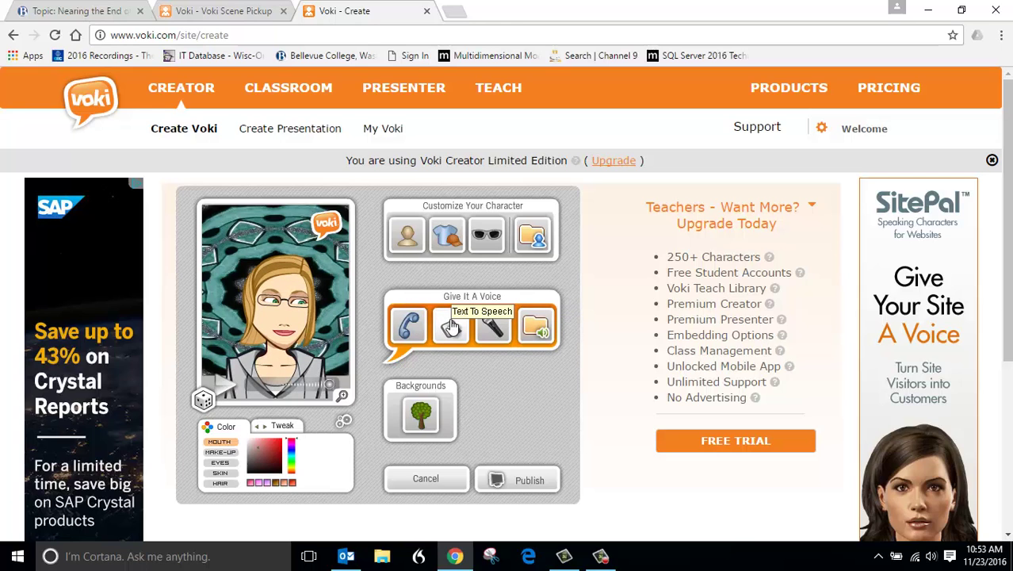
pyautogui.click(451, 326)
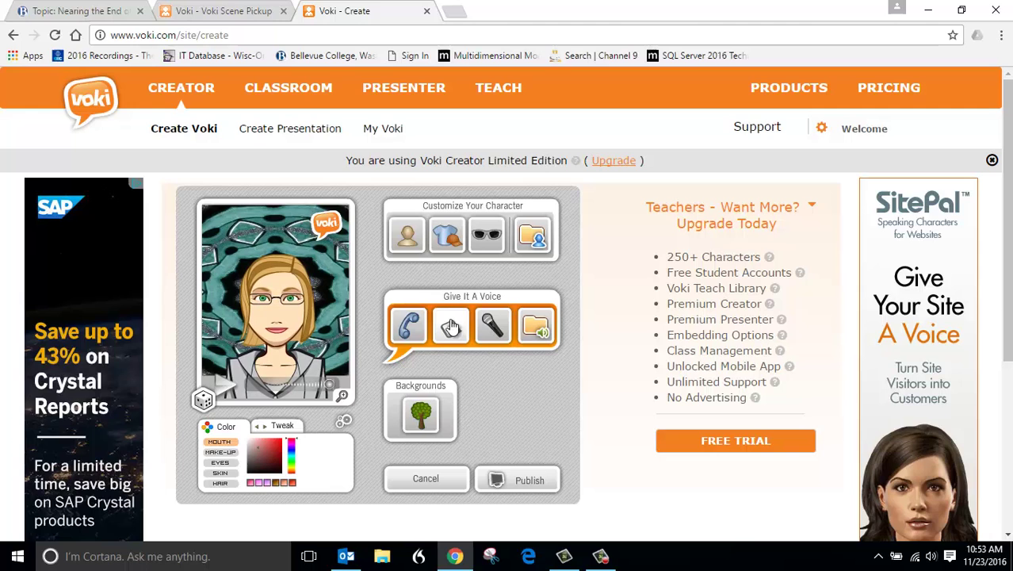
# Step: Enter the greeting 'Greetings! Welcome to the Thanksgiving break.' and preview it in English Jennifer (US)
pyautogui.click(451, 325)
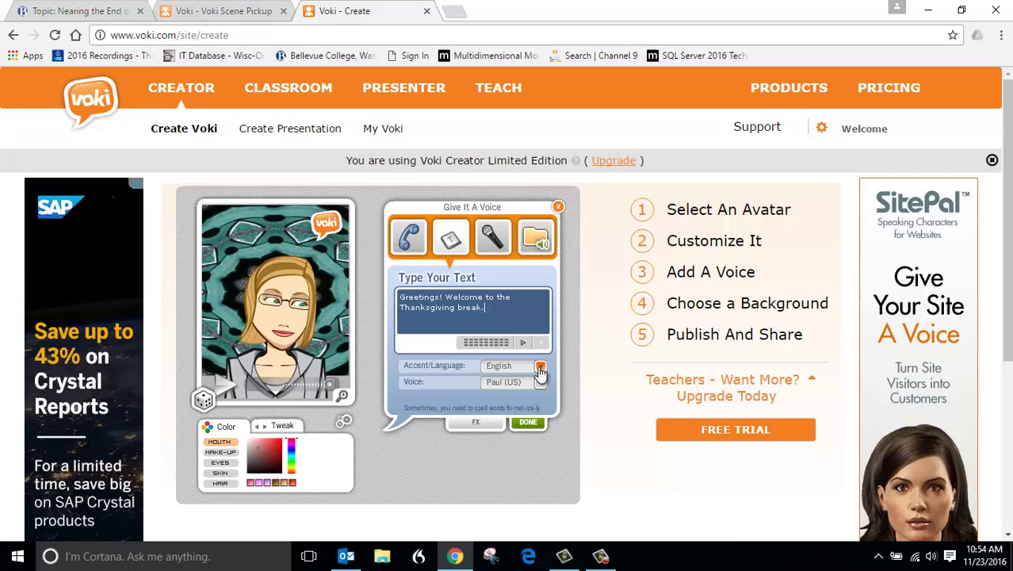
pyautogui.click(540, 368)
pyautogui.click(540, 368)
pyautogui.click(540, 384)
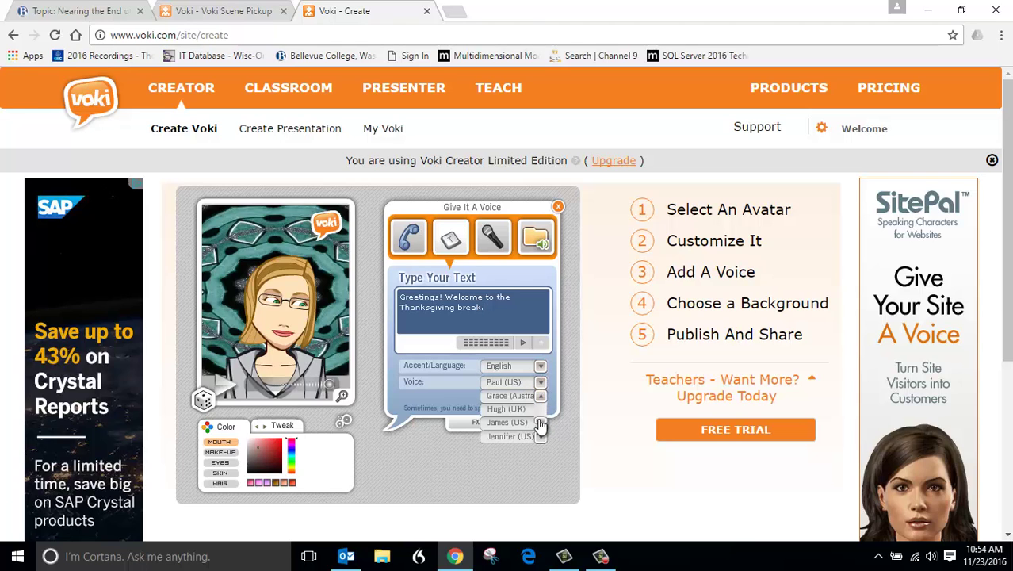
pyautogui.click(513, 437)
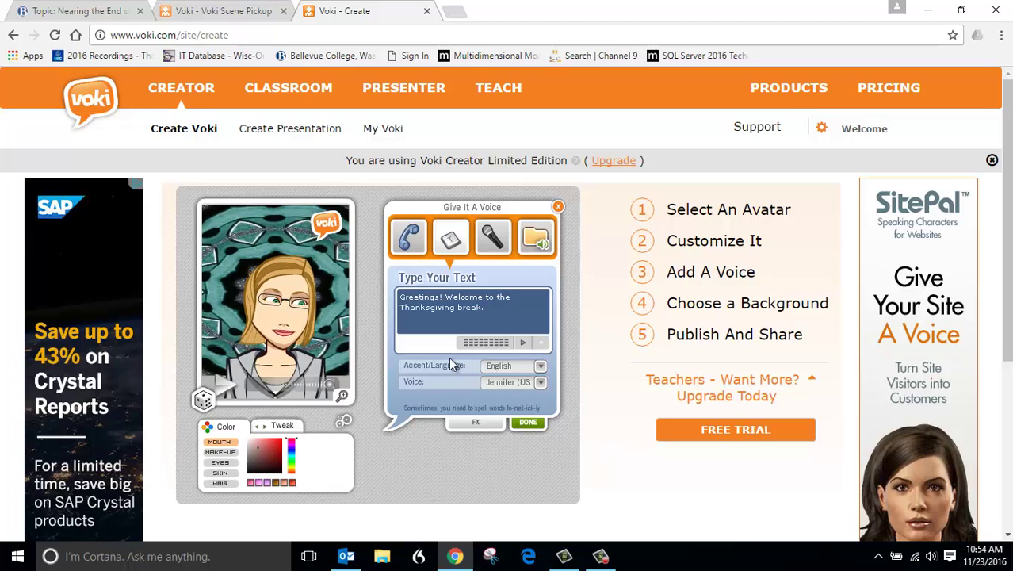
pyautogui.click(523, 343)
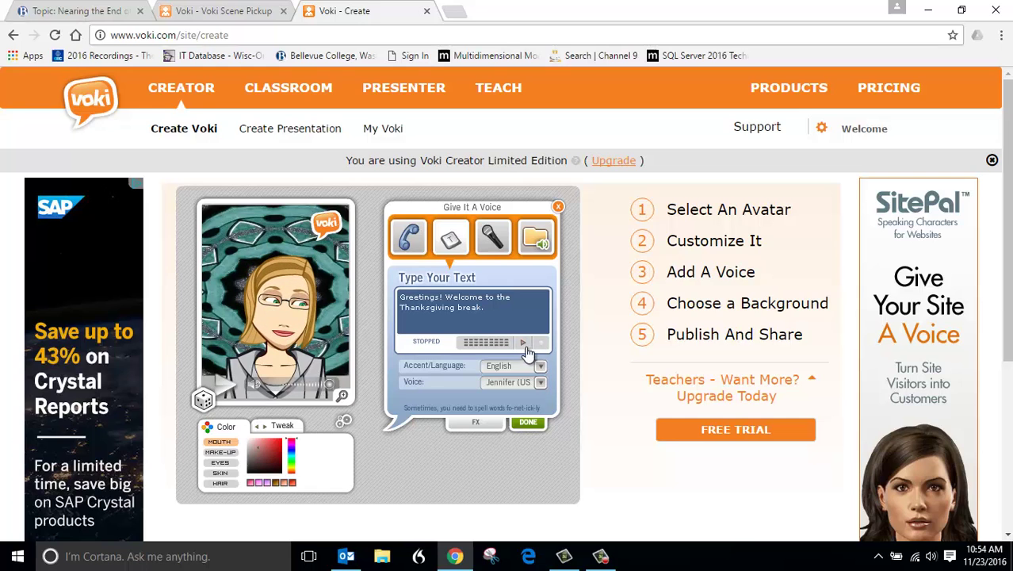
# Step: Change the voice to Samantha and close the Give It A Voice panel
pyautogui.click(539, 383)
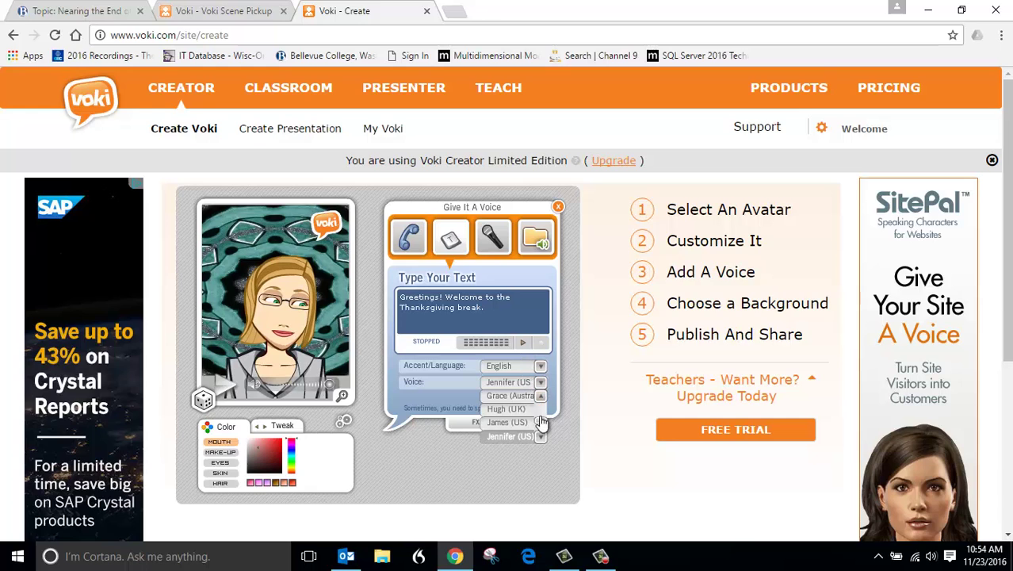
pyautogui.scroll(-2, 541, 426)
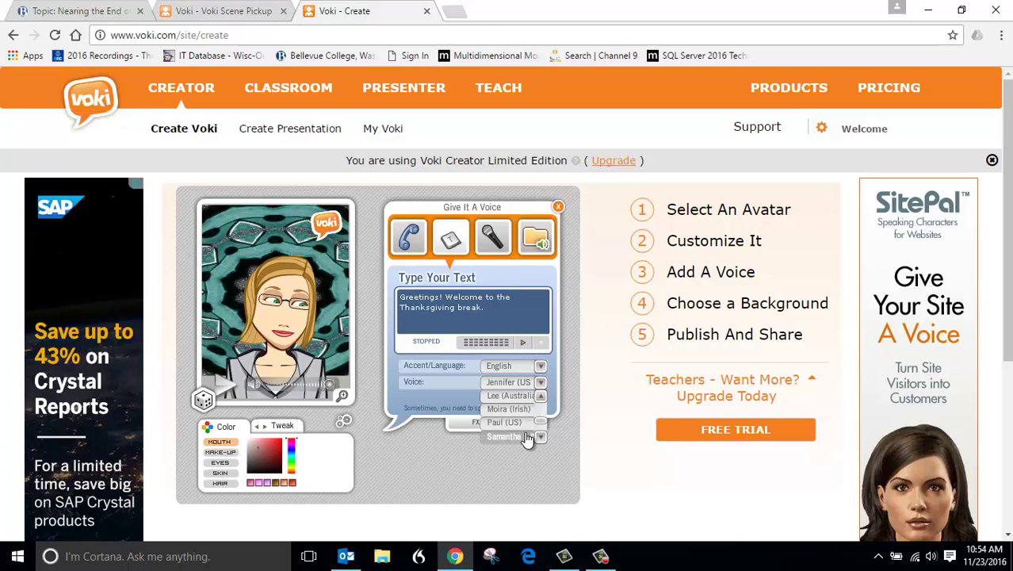
pyautogui.click(530, 436)
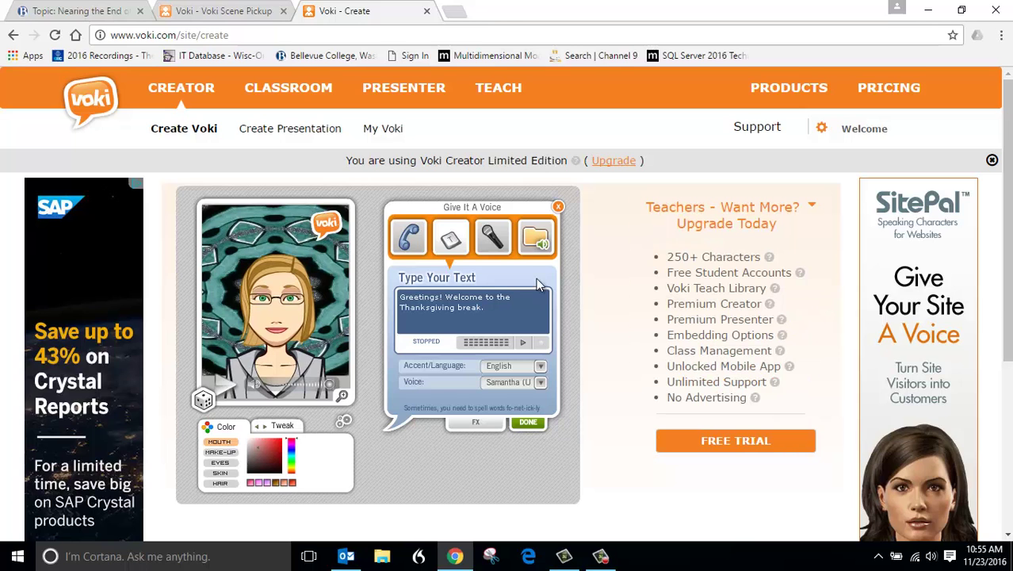
pyautogui.click(557, 206)
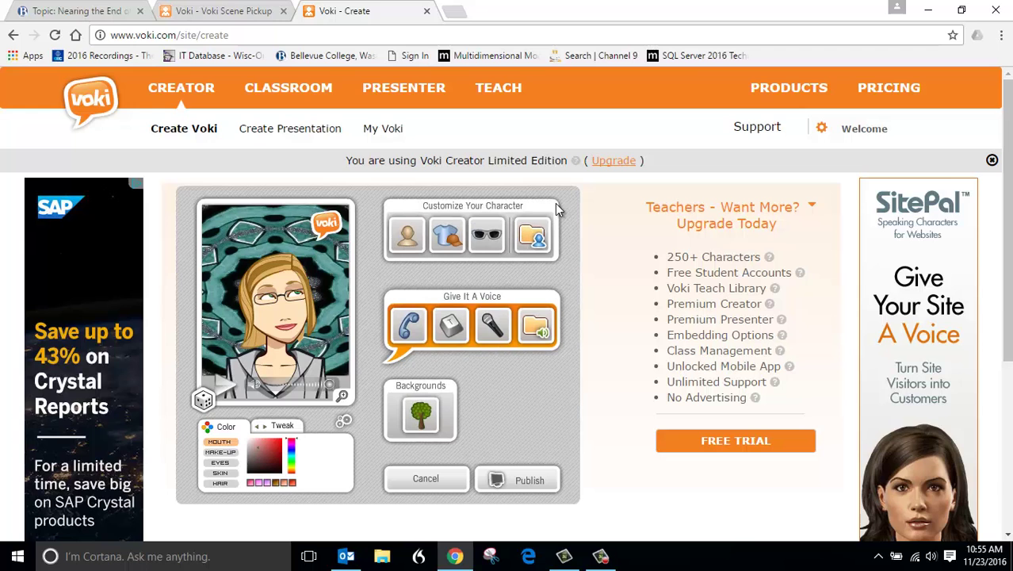
# Step: Set the background to the snowy mountain scene from the OUTDOORS category and confirm with DONE
pyautogui.click(421, 413)
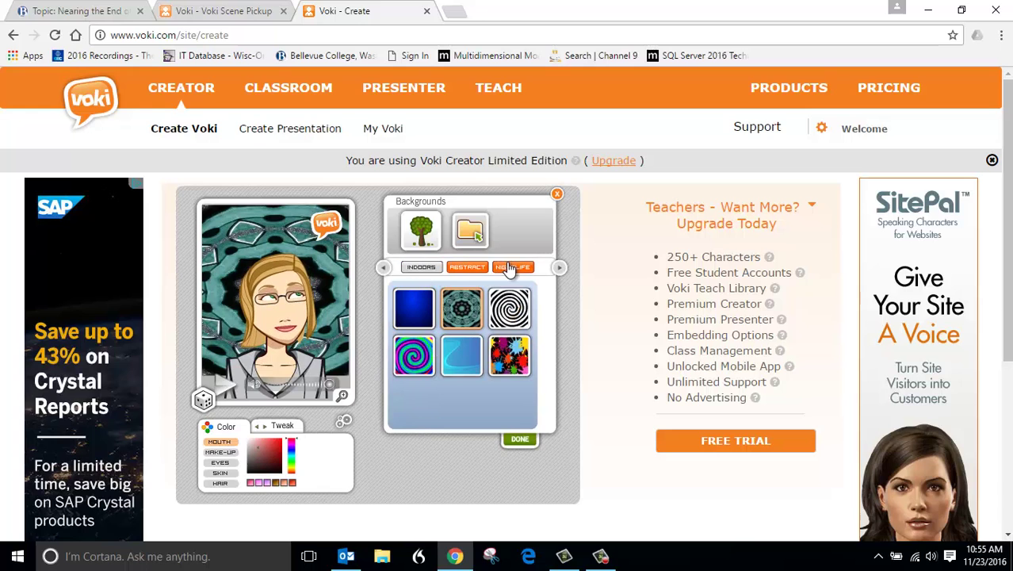
pyautogui.click(559, 268)
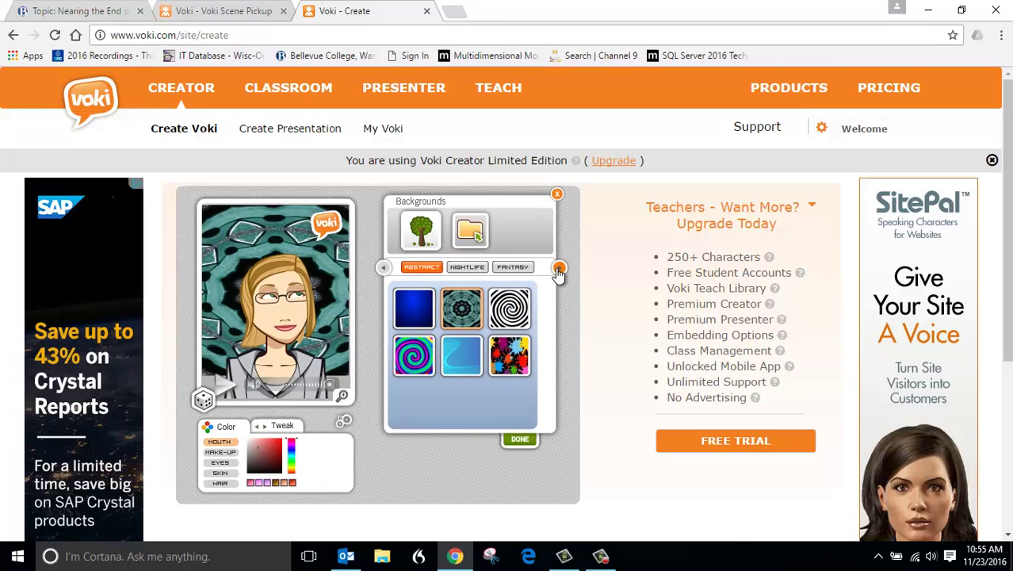
pyautogui.click(559, 267)
pyautogui.click(559, 268)
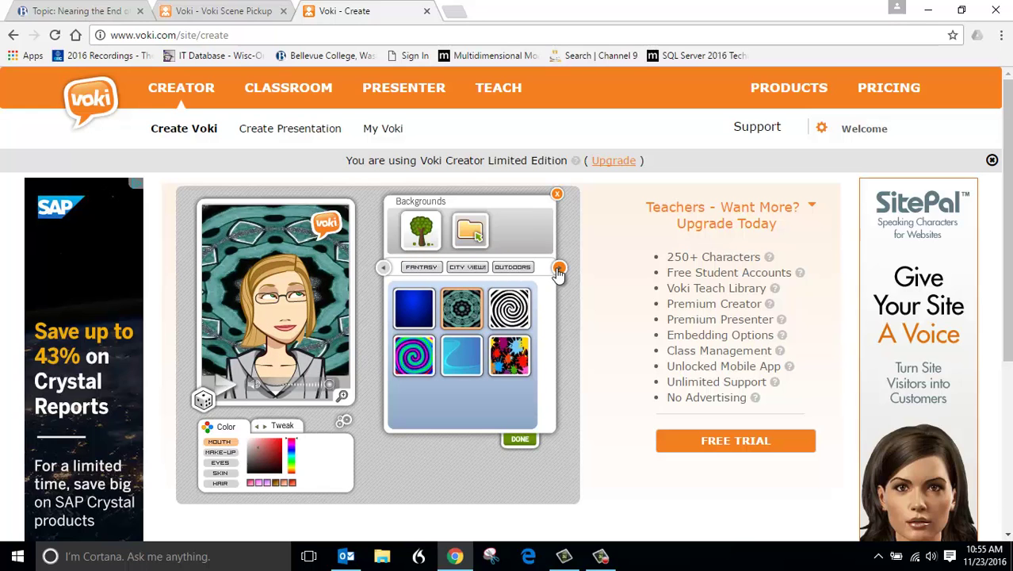
pyautogui.click(514, 267)
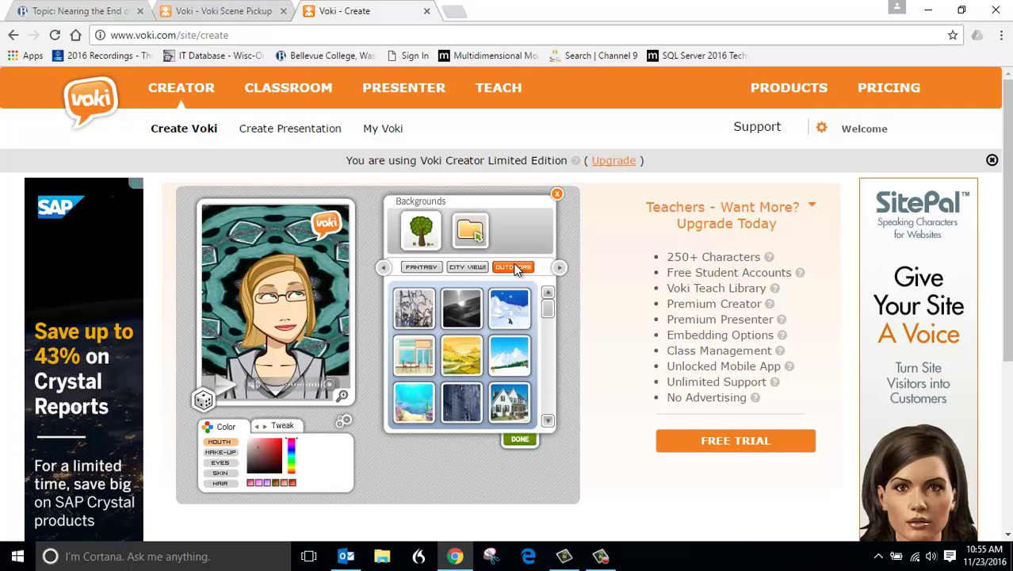
pyautogui.click(509, 359)
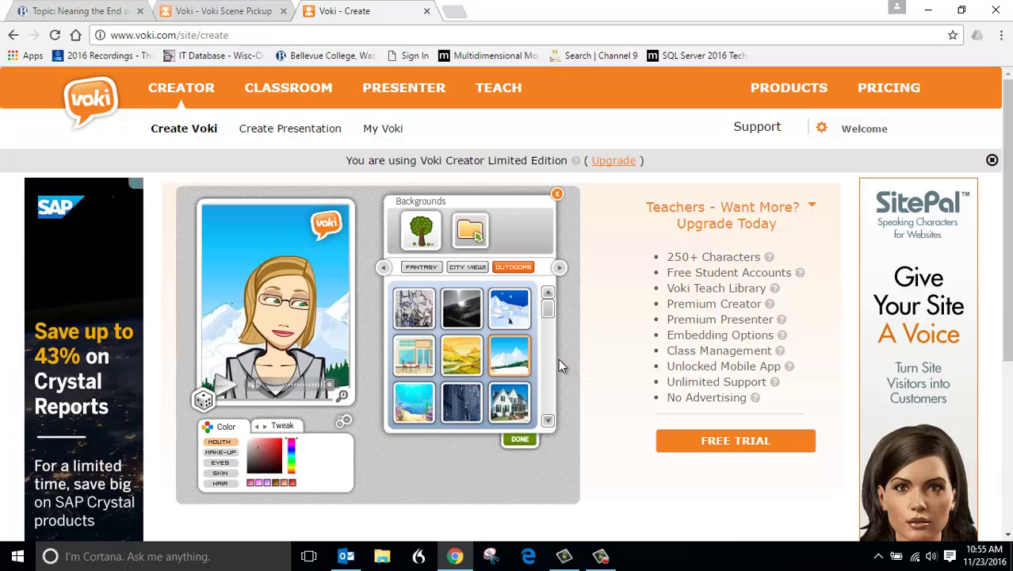
pyautogui.click(558, 196)
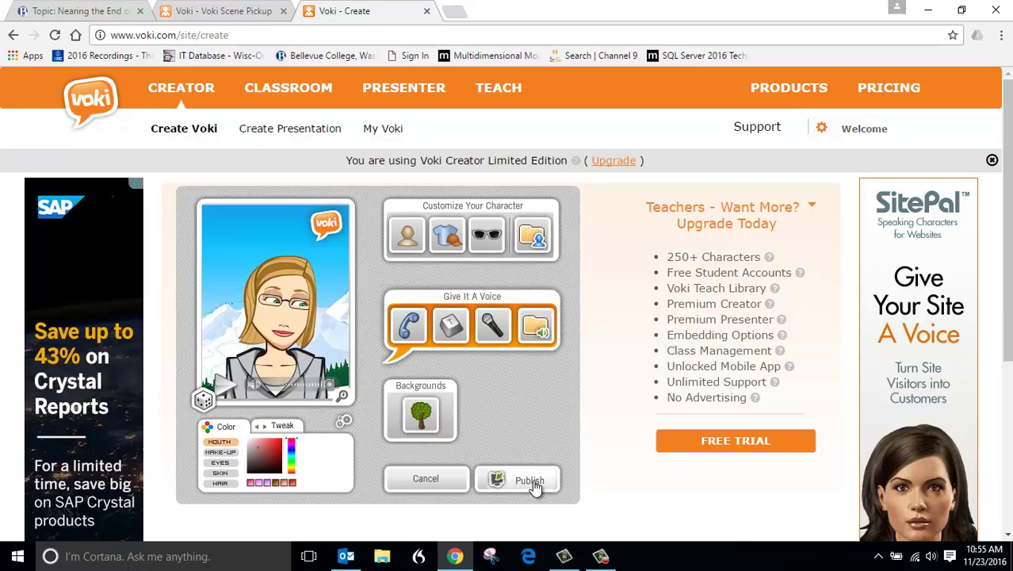
# Step: Publish the scene as 'Example2' and show its short tinyurl share link
pyautogui.click(534, 484)
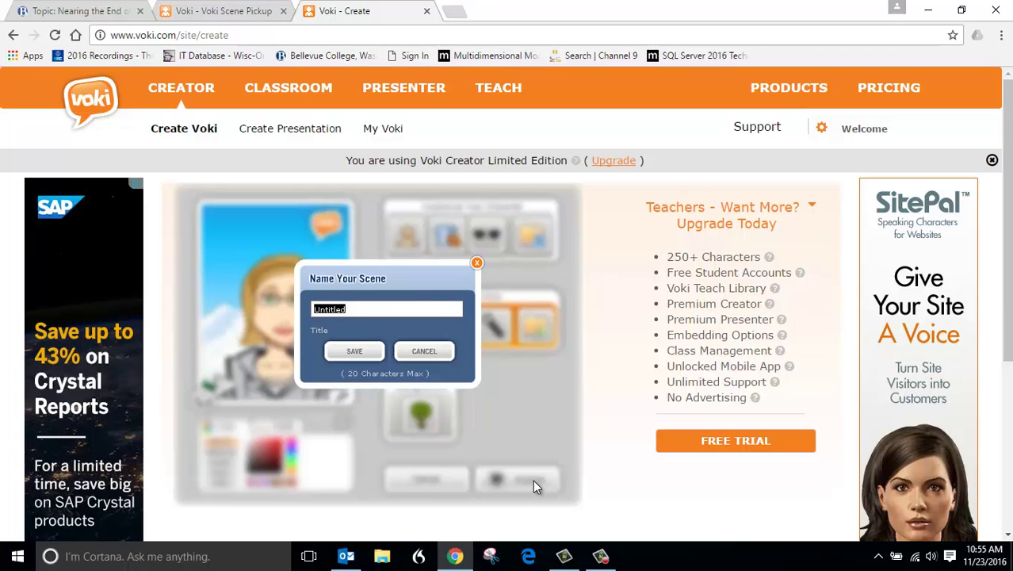
pyautogui.write('Example2')
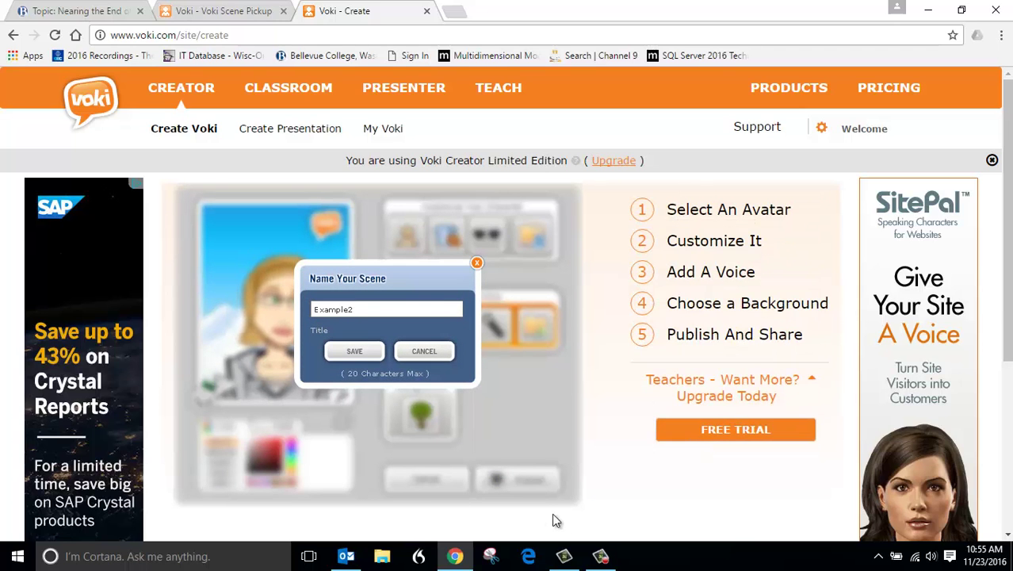
pyautogui.click(357, 352)
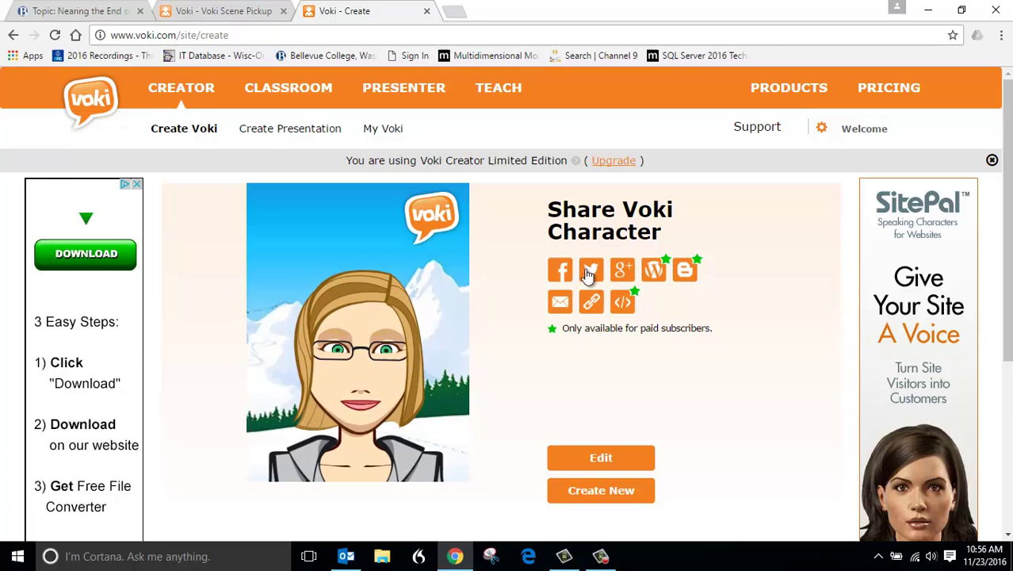
pyautogui.click(591, 303)
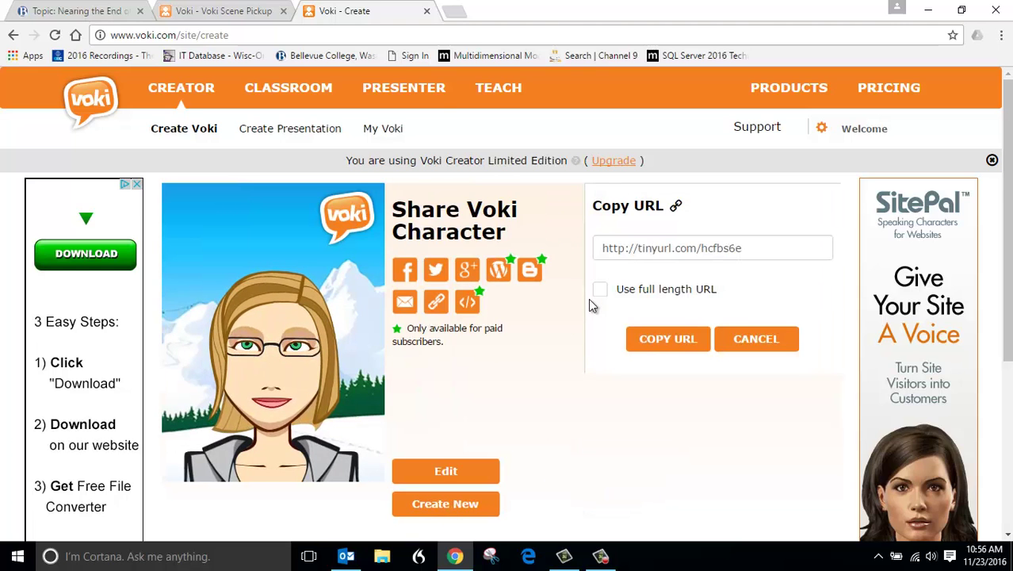
# Step: Open the Canvas announcement in the editor, inspect its HTML, then cancel without saving
pyautogui.click(100, 11)
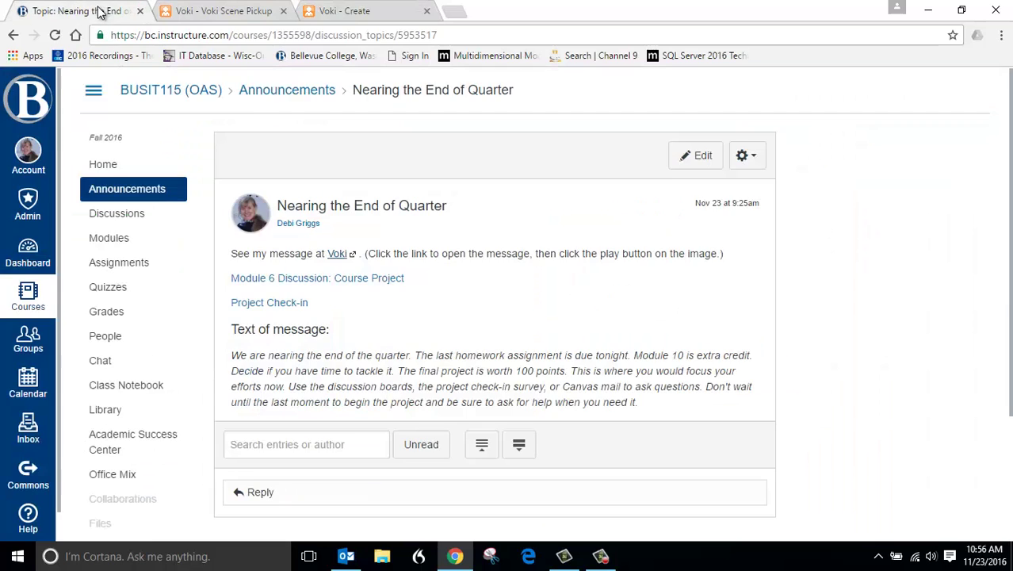
pyautogui.click(705, 158)
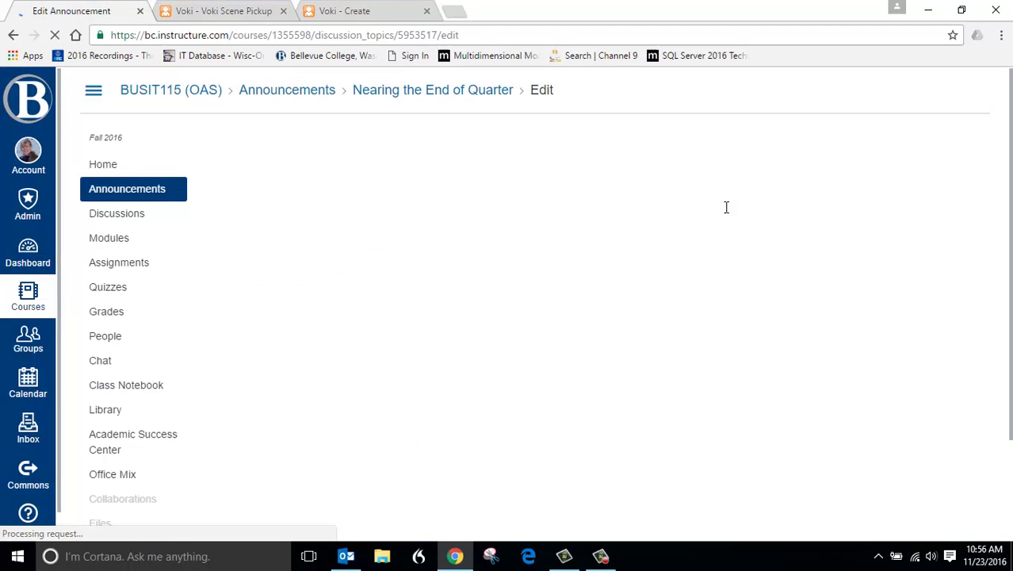
pyautogui.click(742, 186)
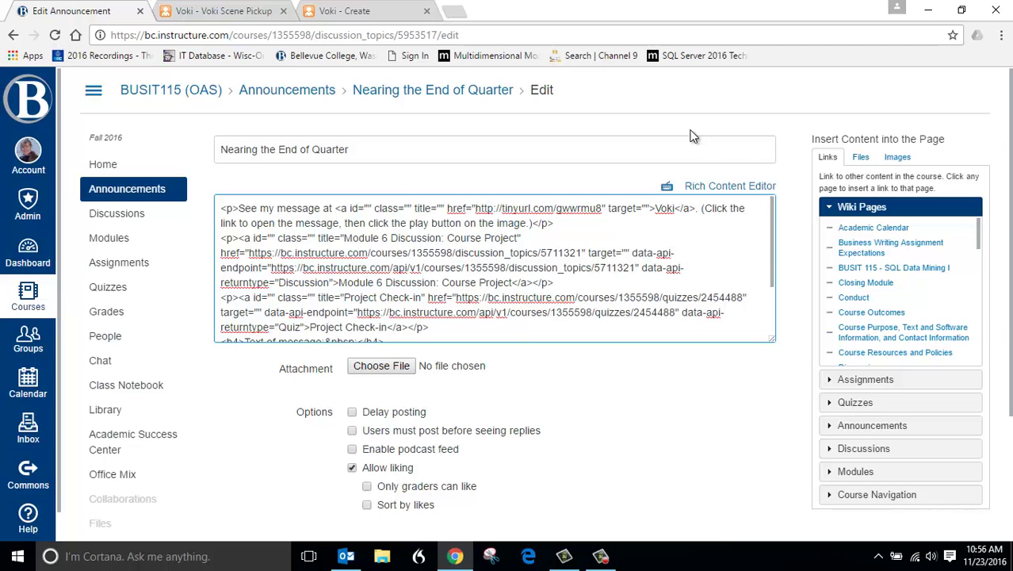
pyautogui.click(739, 187)
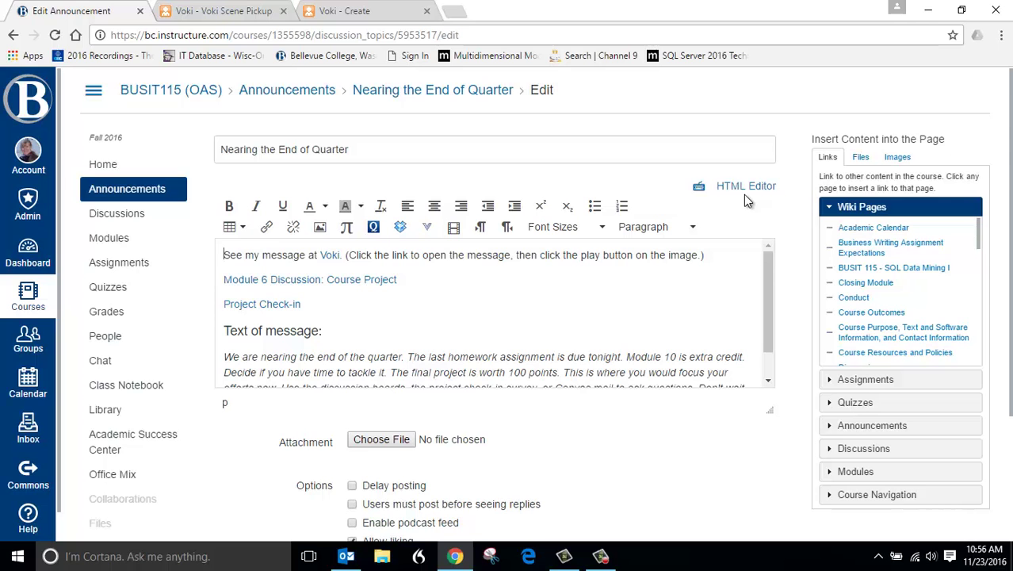
pyautogui.scroll(-3, 744, 194)
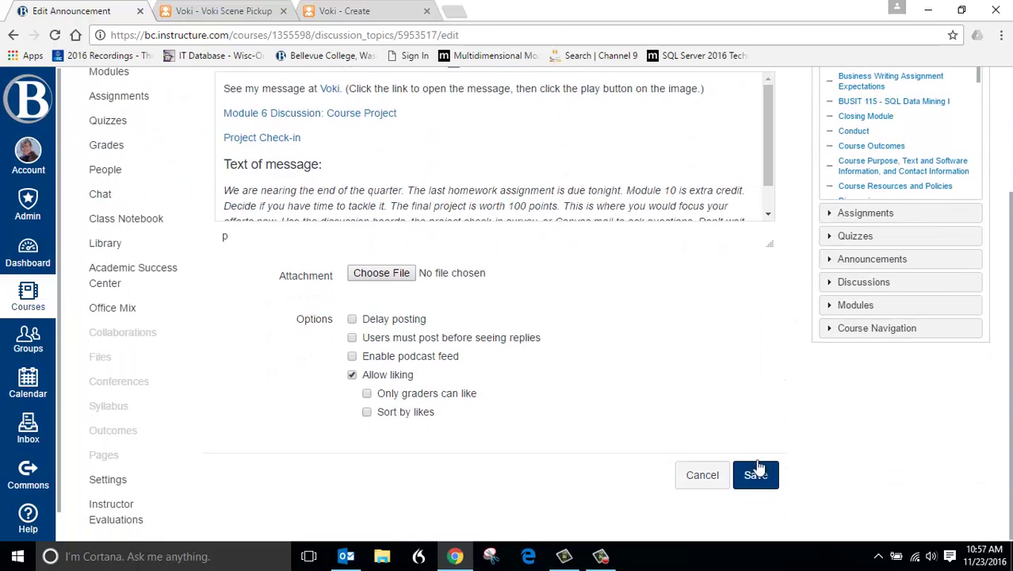
pyautogui.click(702, 475)
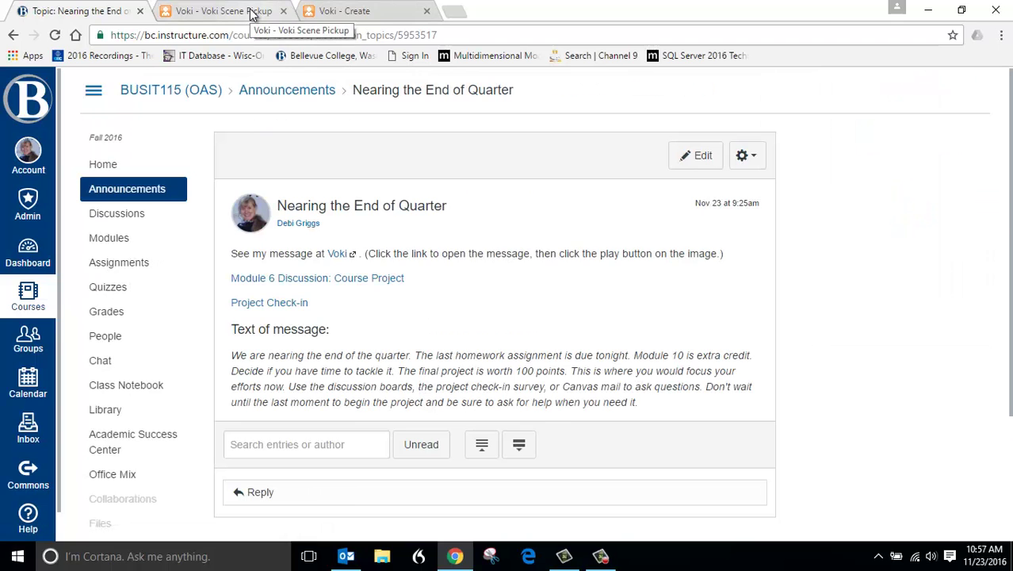
# Step: Check the Voki Scene Pickup tab, then return to the new avatar's share page on Voki - Create
pyautogui.click(224, 11)
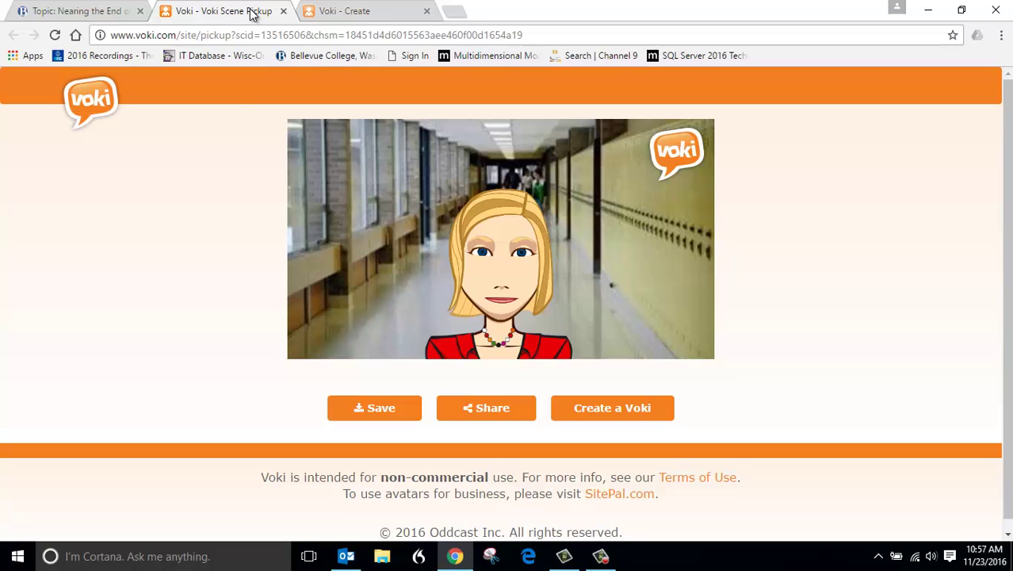
pyautogui.click(343, 14)
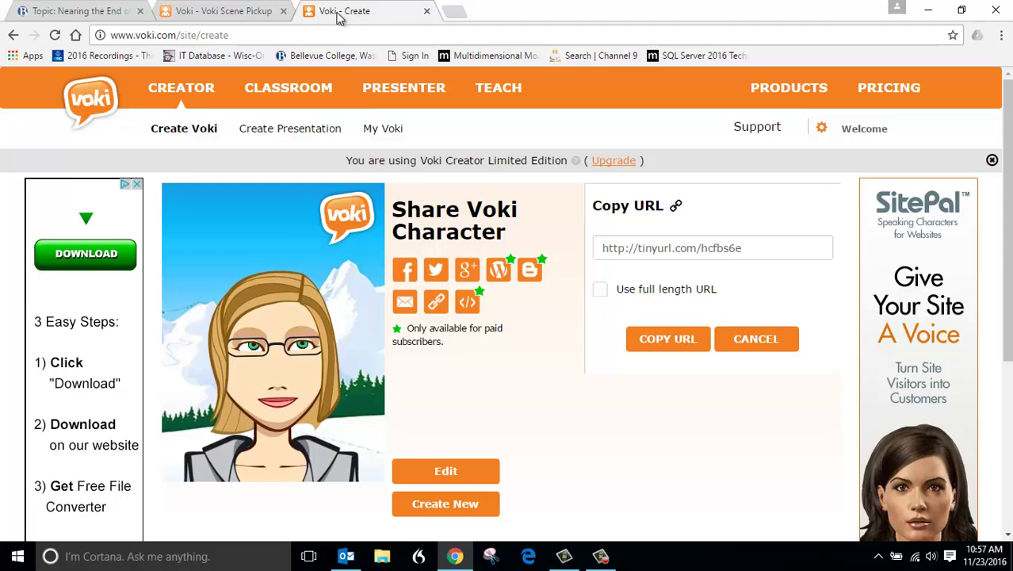
pyautogui.click(383, 131)
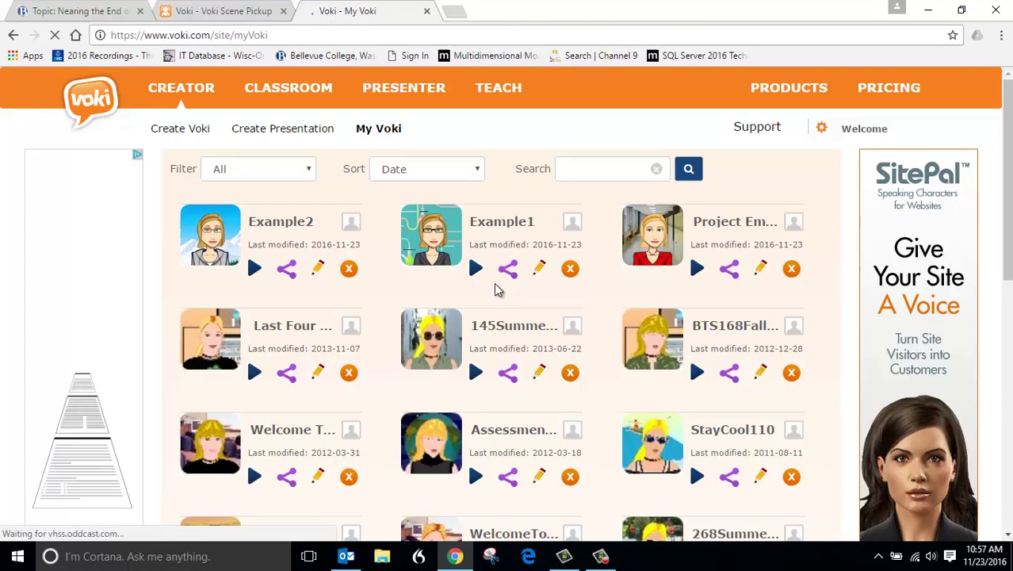
pyautogui.click(476, 373)
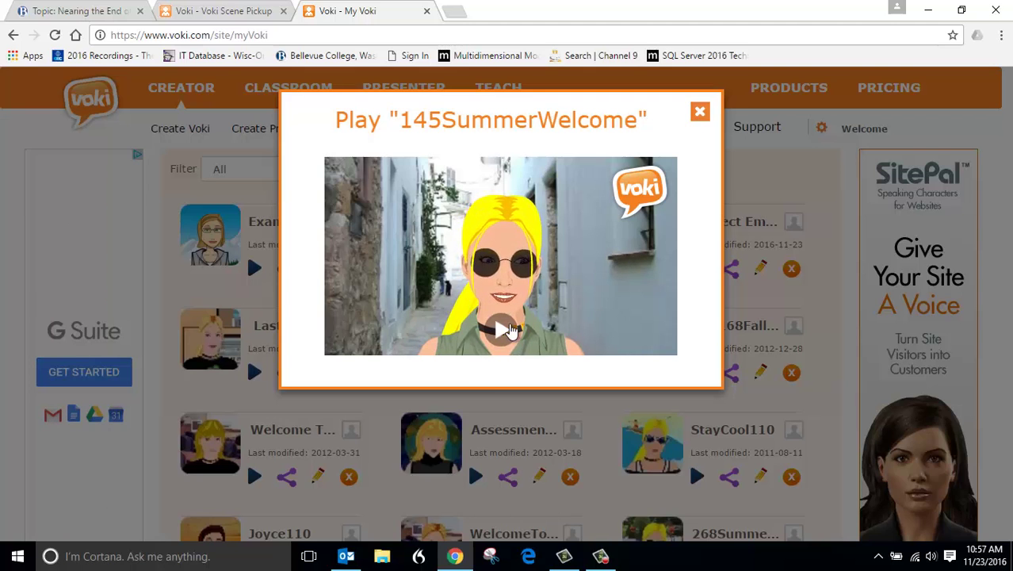
pyautogui.click(698, 113)
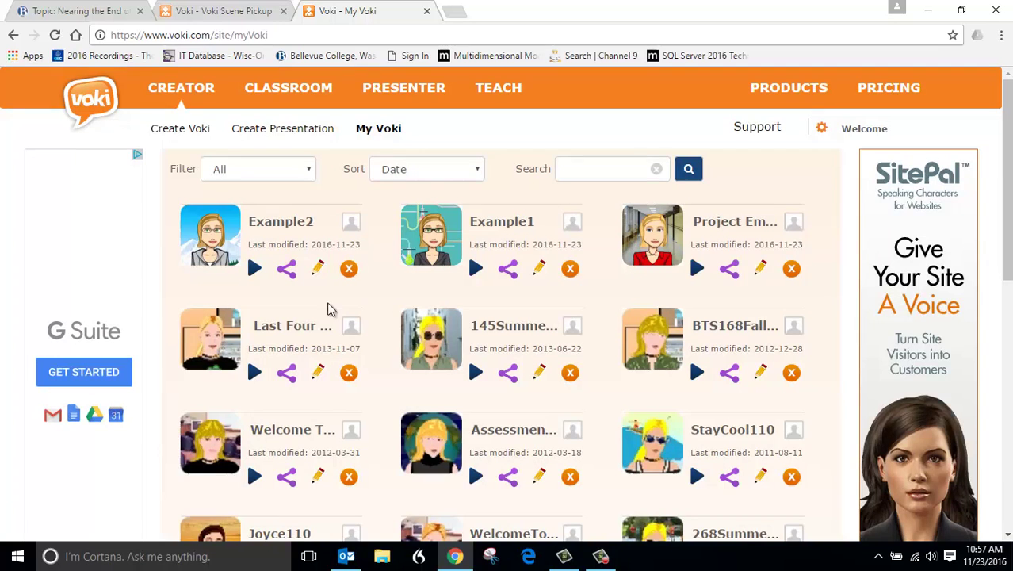
# Step: Play the saved 'Last Four Modules' Voki from the My Voki grid
pyautogui.click(254, 373)
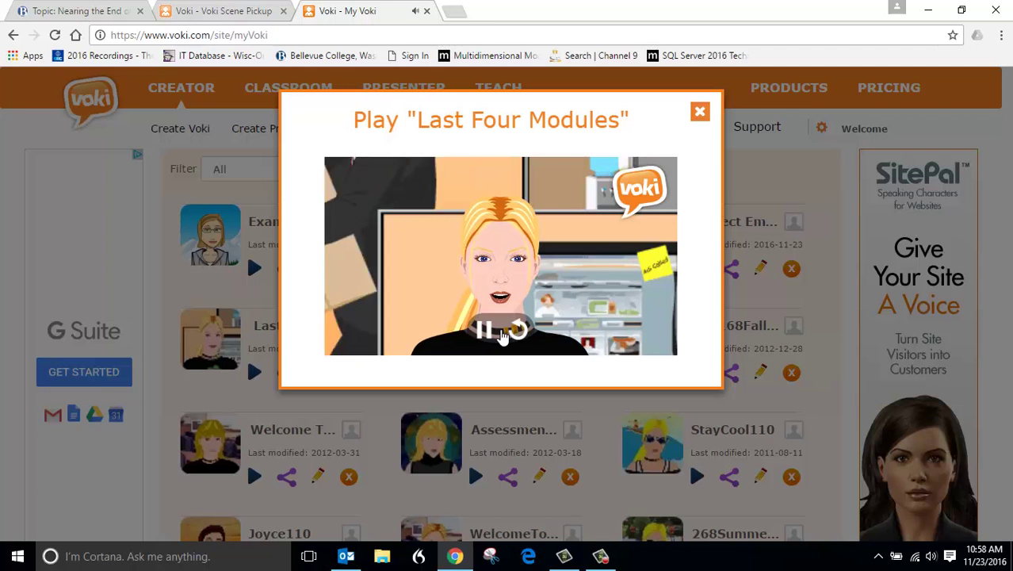
pyautogui.moveTo(552, 249)
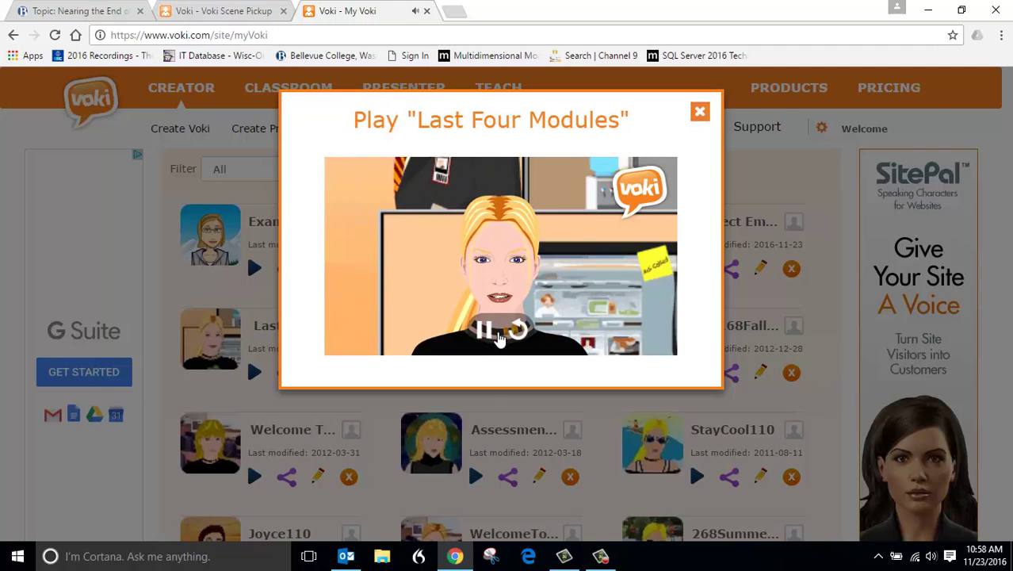